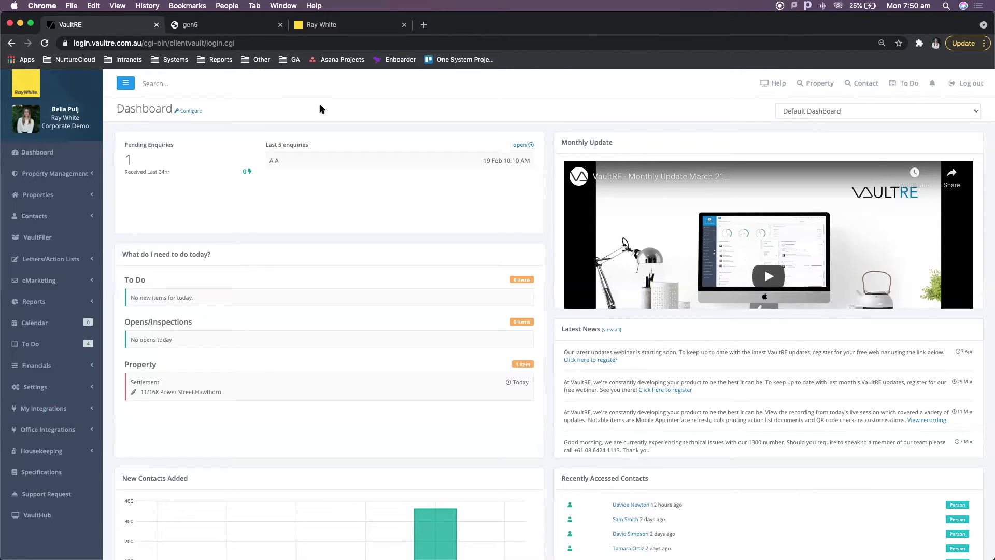
click(176, 85)
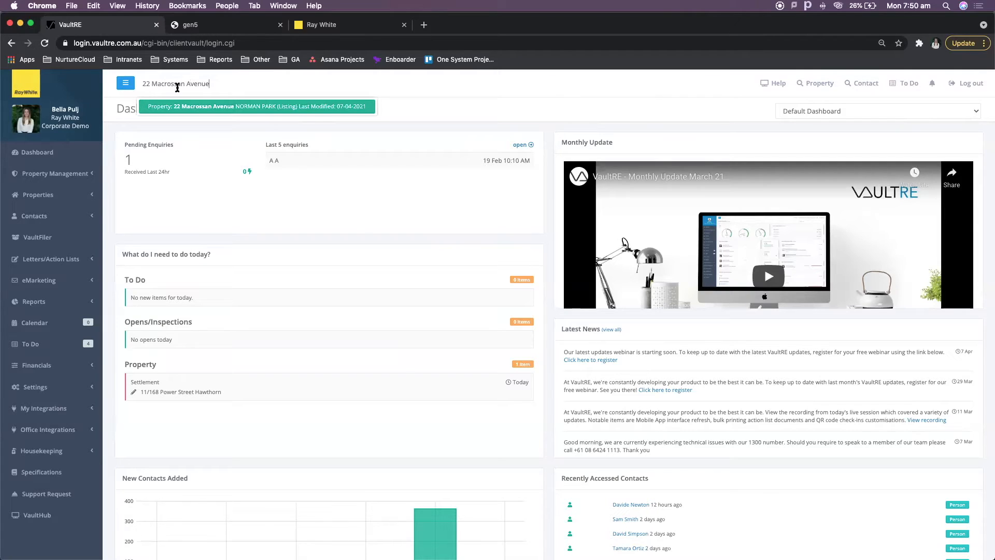
click(196, 106)
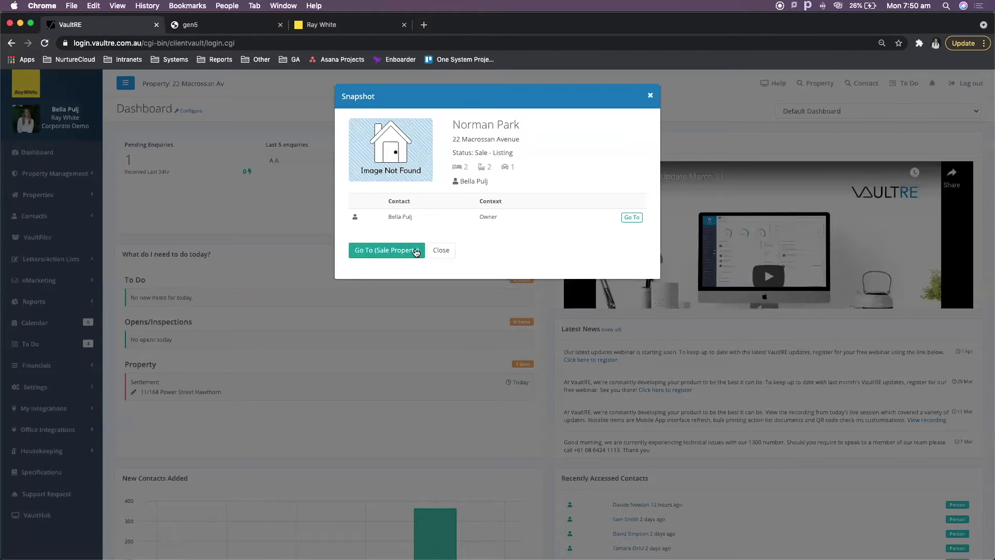
click(416, 251)
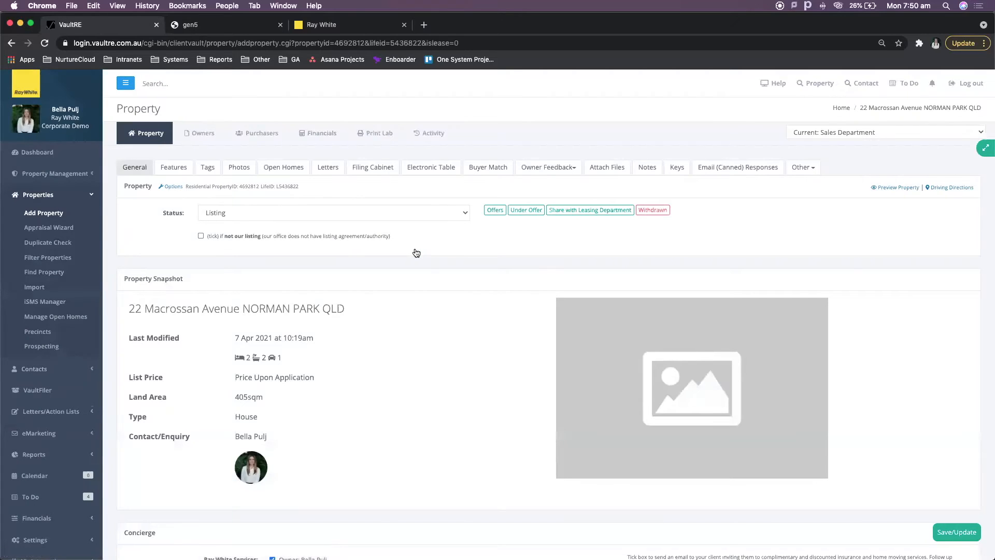
click(735, 172)
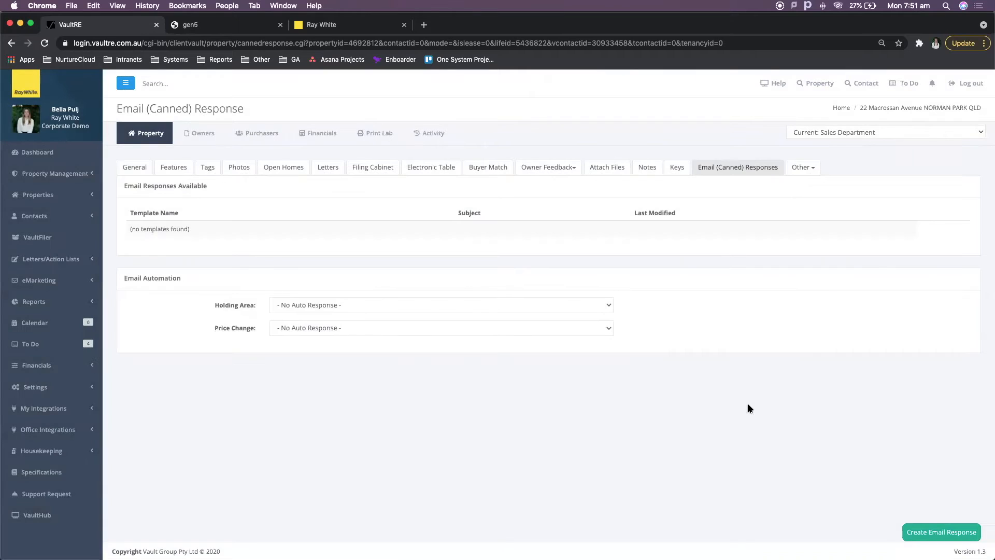
Create an email response copied from Residential Private Treaty Enquiry (Property Specific), keeping the default sender.
click(963, 535)
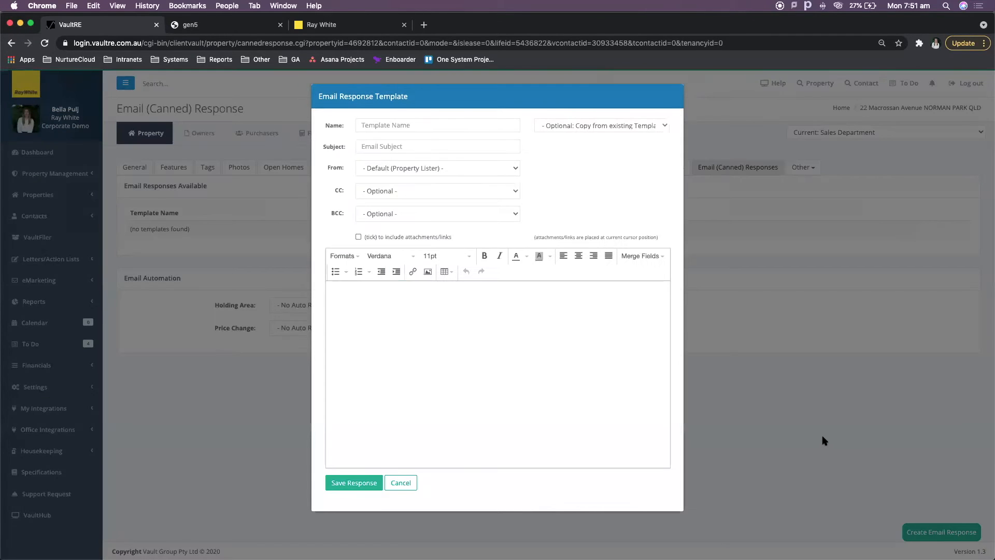
click(605, 133)
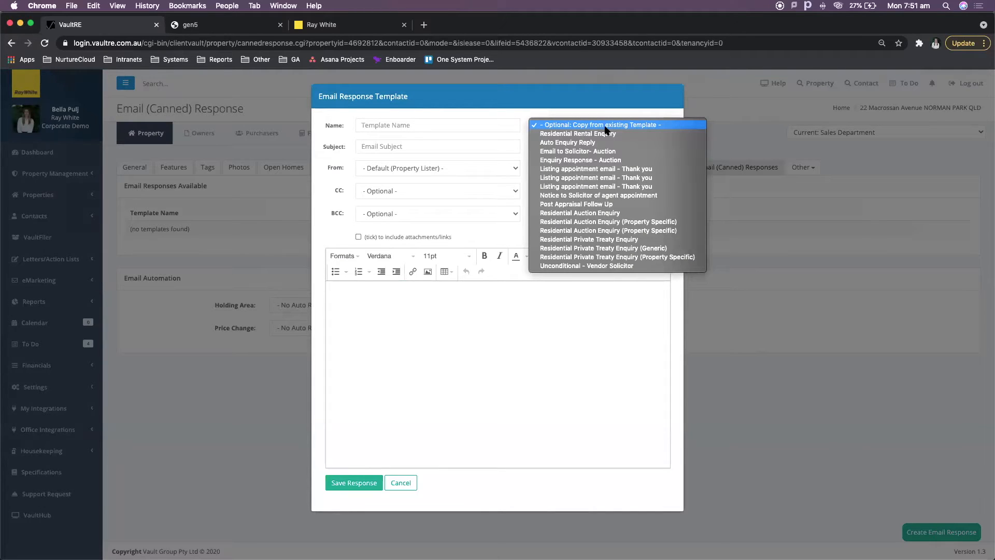
click(468, 352)
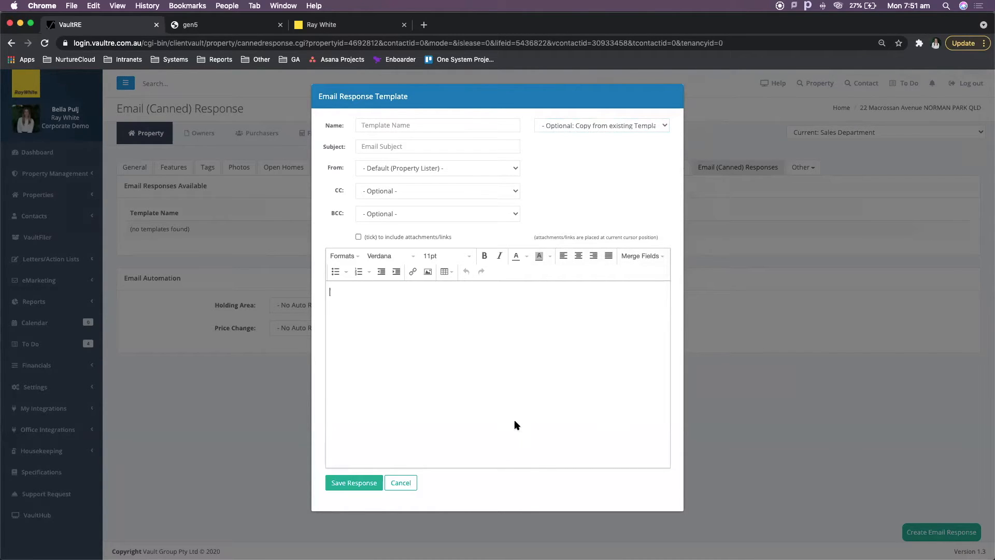
click(630, 131)
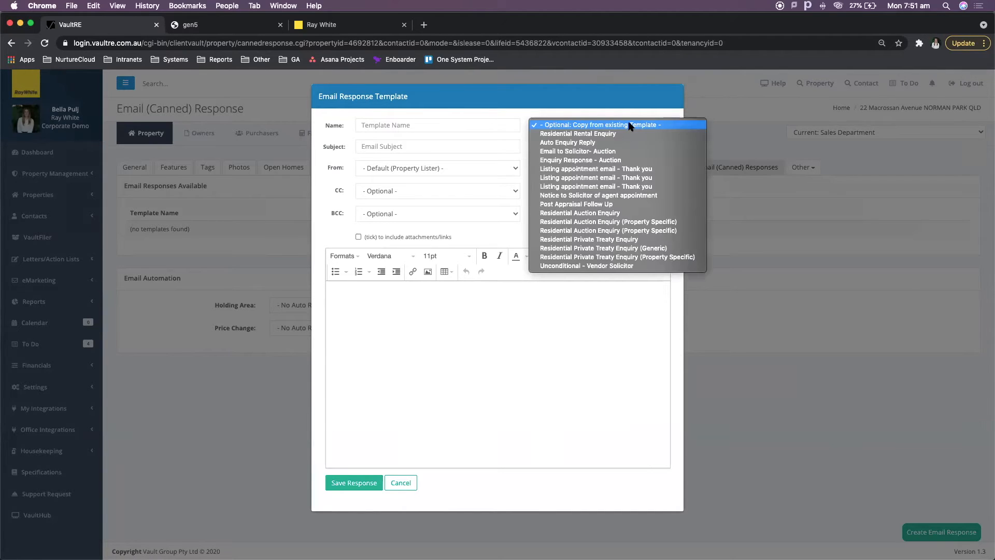
click(671, 256)
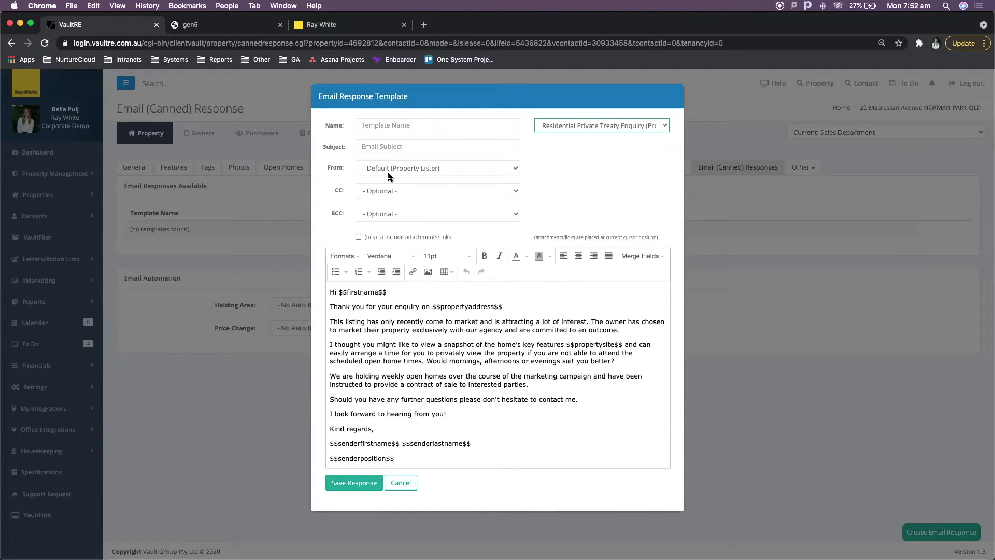
click(439, 170)
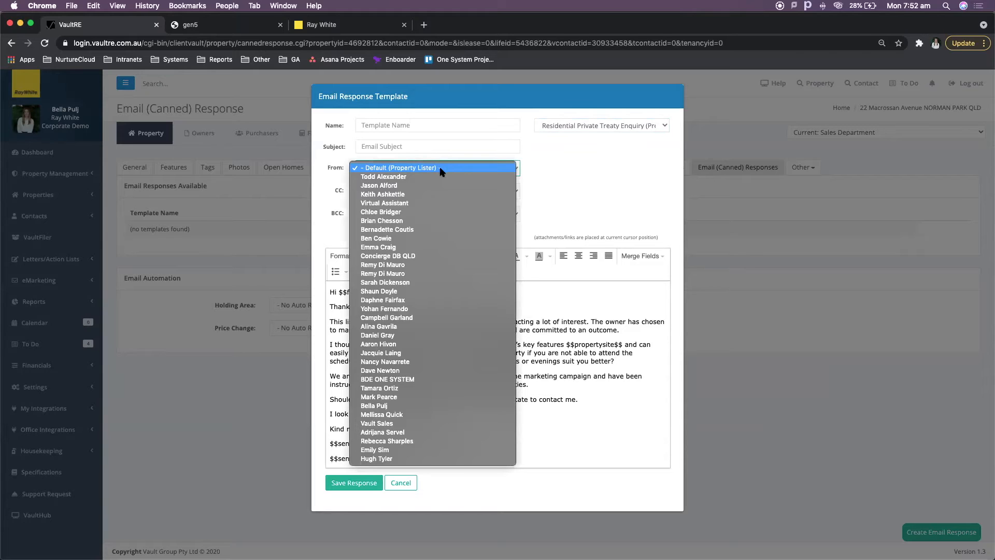
click(603, 167)
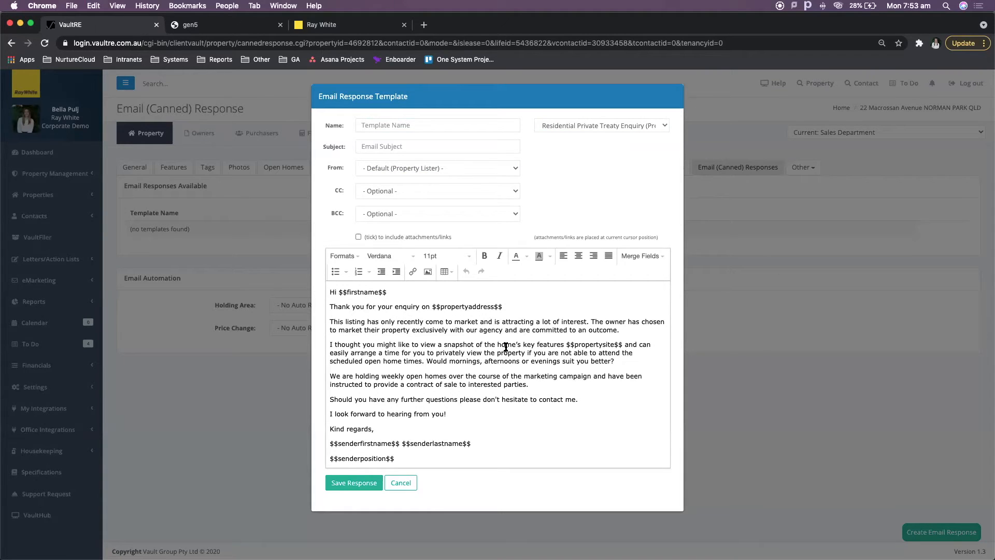
click(406, 125)
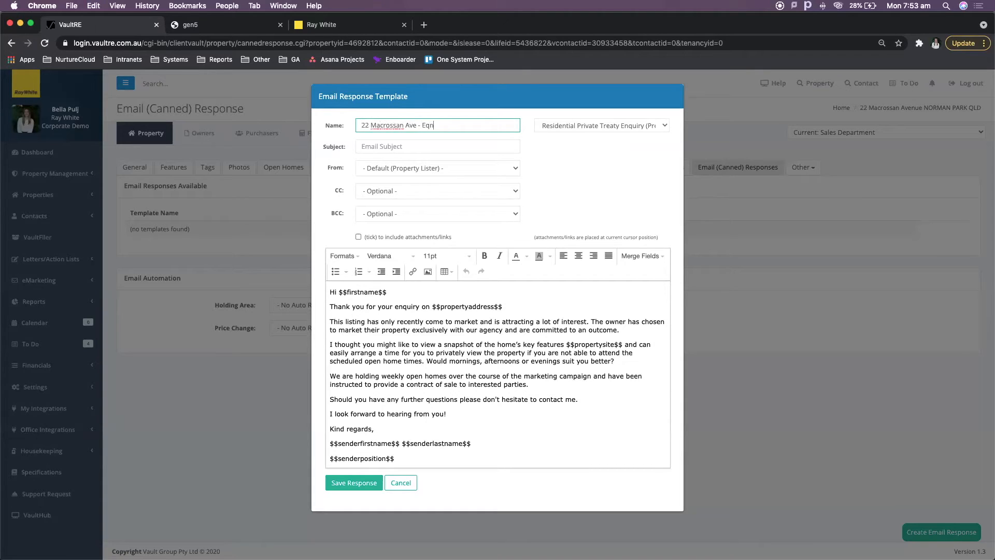
text(nquiry)
key(Tab)
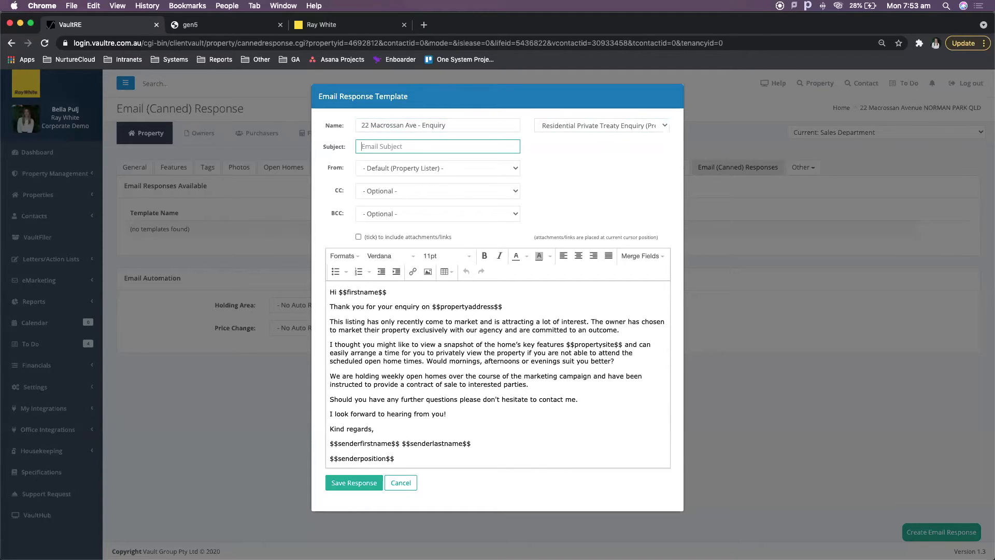
click(550, 171)
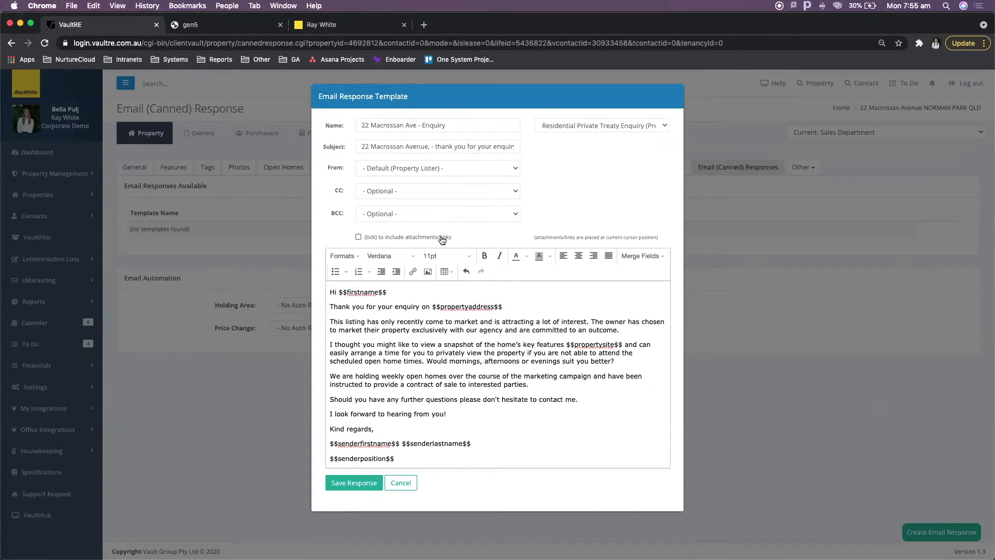
click(442, 239)
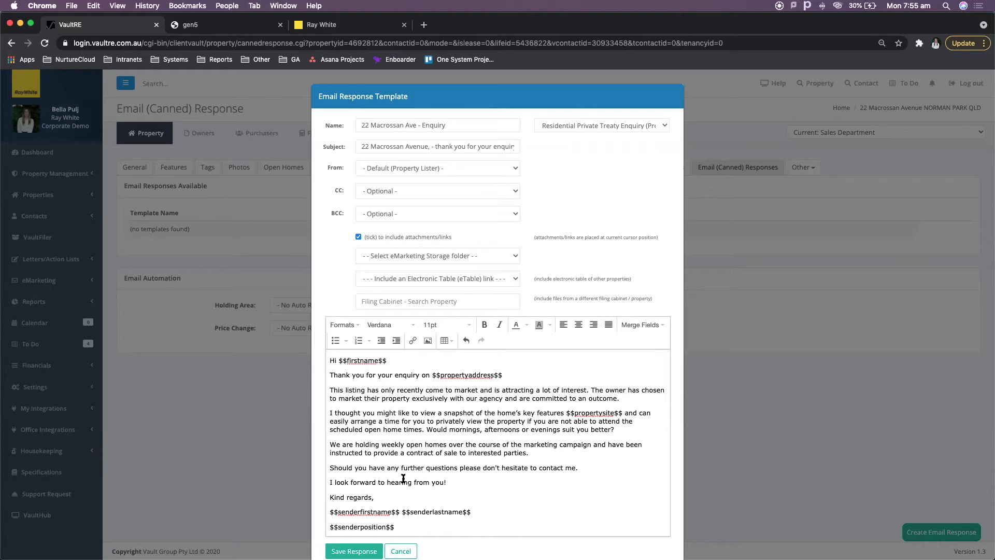
scroll(405, 476, down, 1)
click(354, 549)
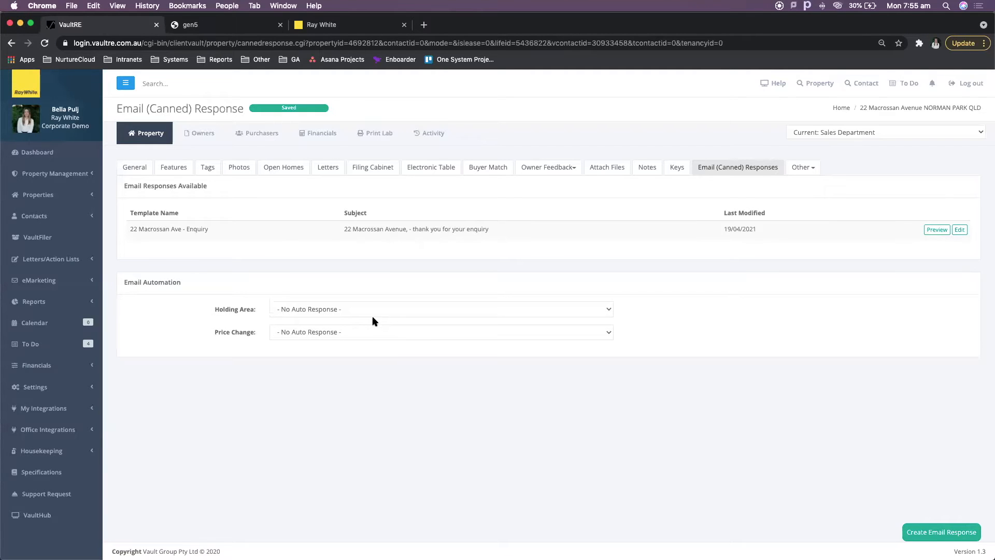
click(339, 310)
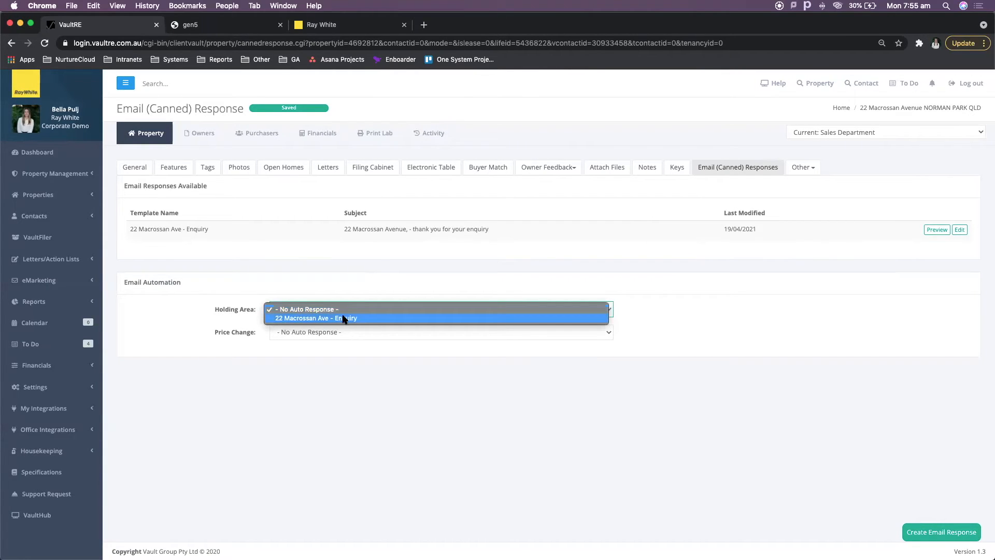
click(344, 318)
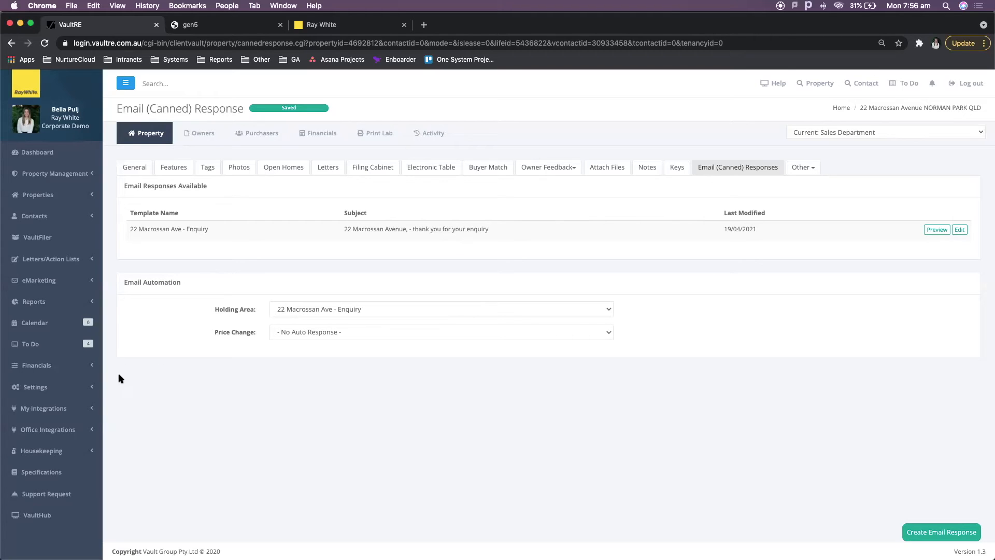
Go to Settings > eMarketing > Setup Email Responses, Enhanced (Property) Templates, and start a new response.
click(85, 387)
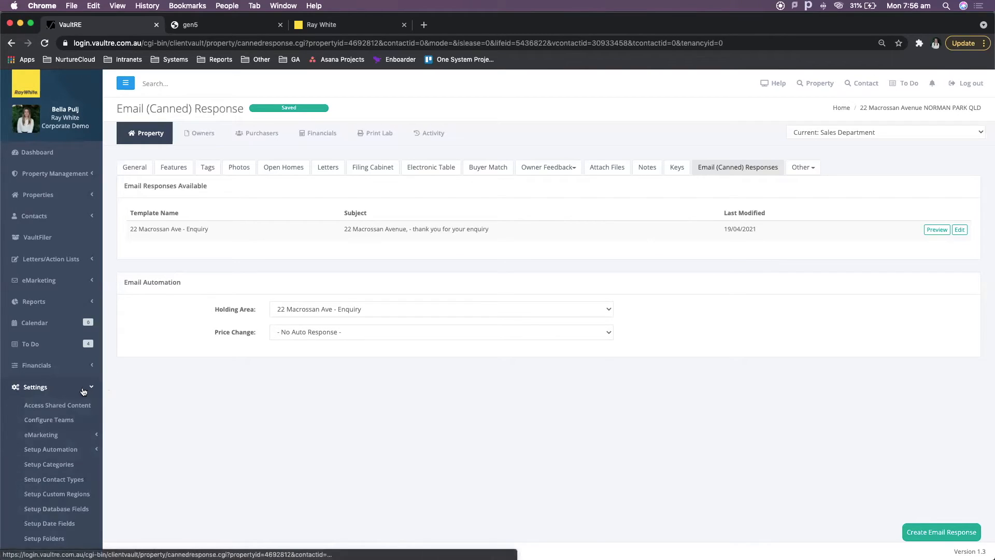
click(81, 436)
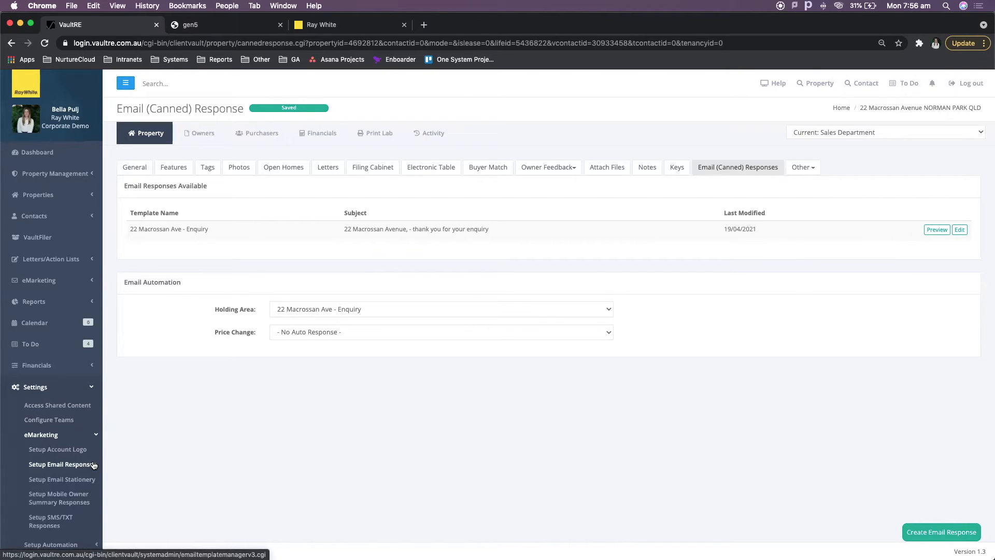
click(93, 465)
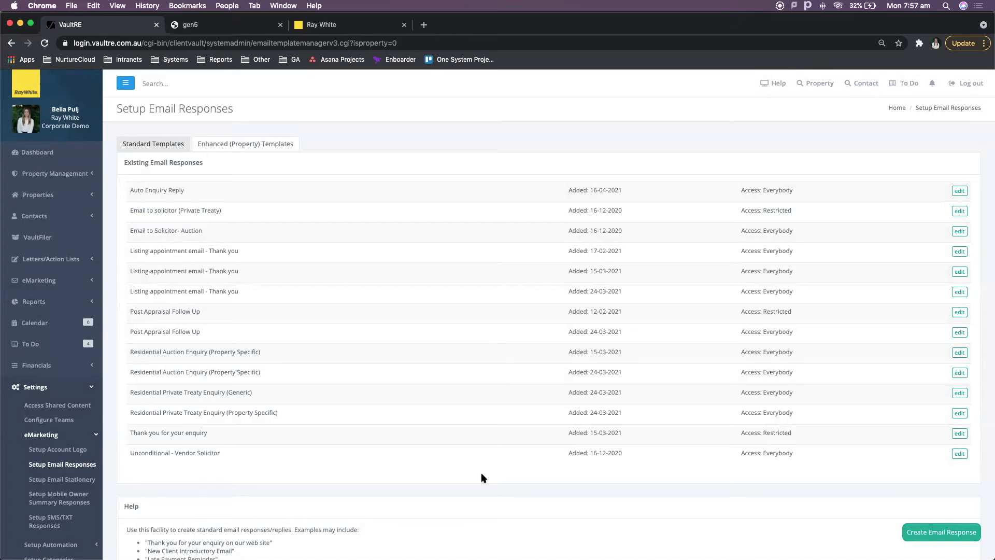
click(265, 145)
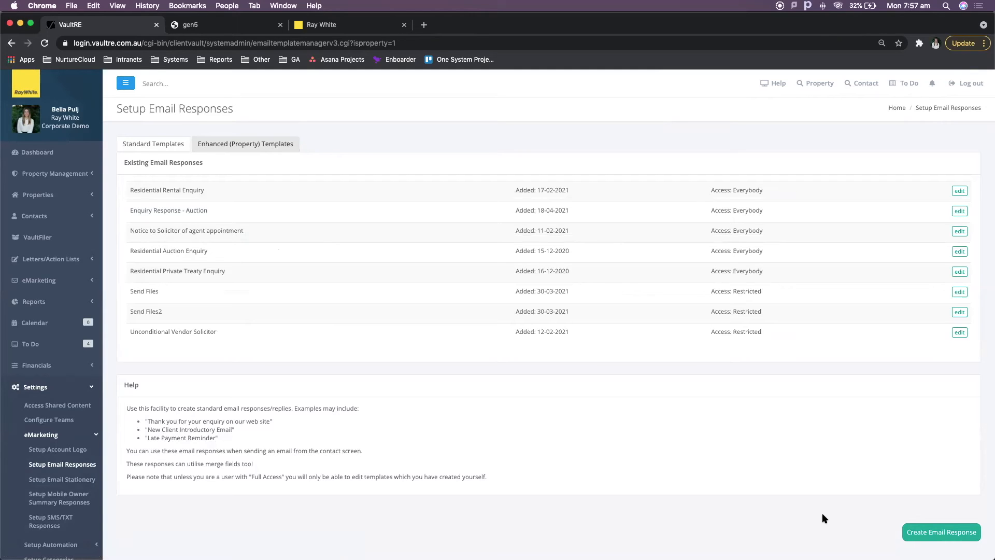
click(930, 537)
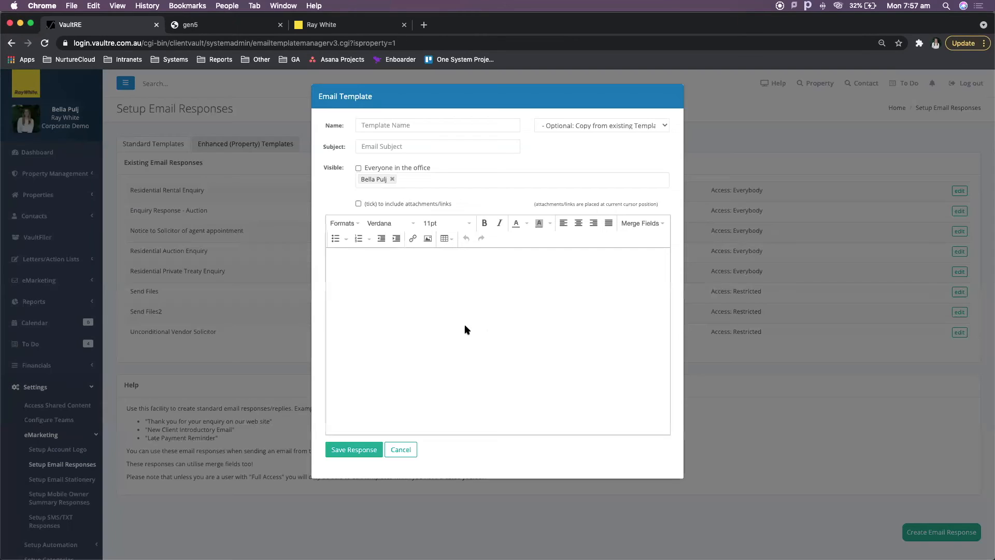
Name the template 'New enquiry response' and begin typing the '(property)' subject line.
click(648, 126)
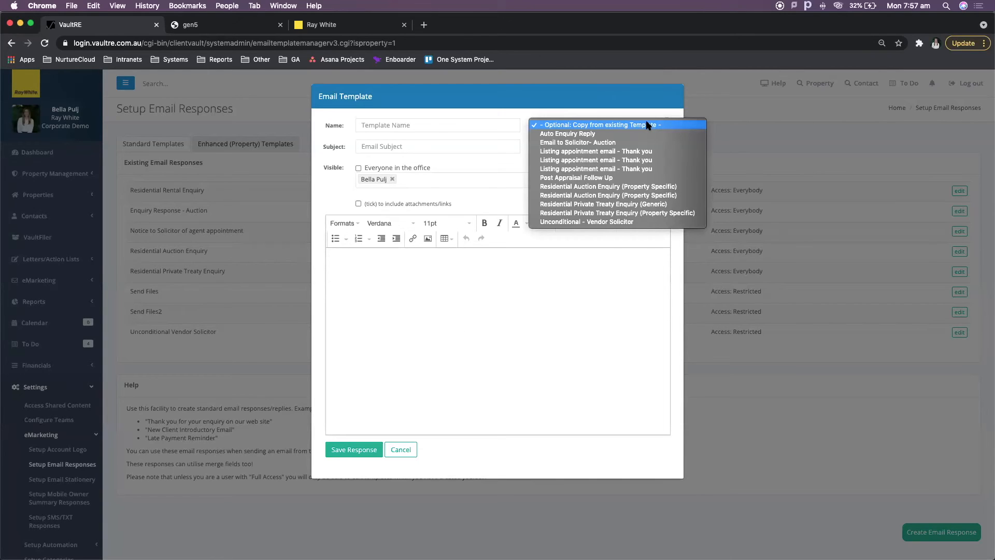
click(540, 288)
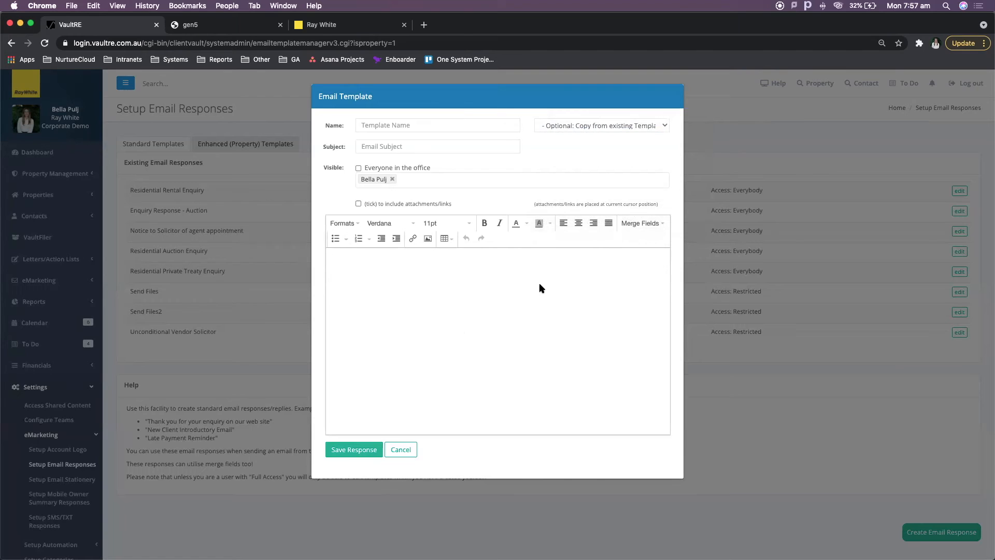
click(439, 121)
text(New enquiry response)
key(Tab)
key(Tab)
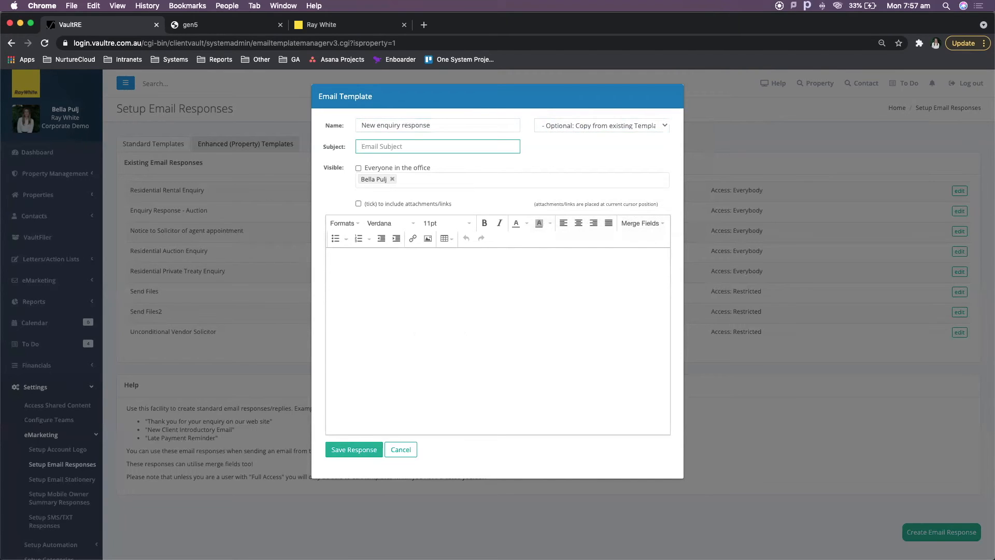
text((property) thank you for your enquiry)
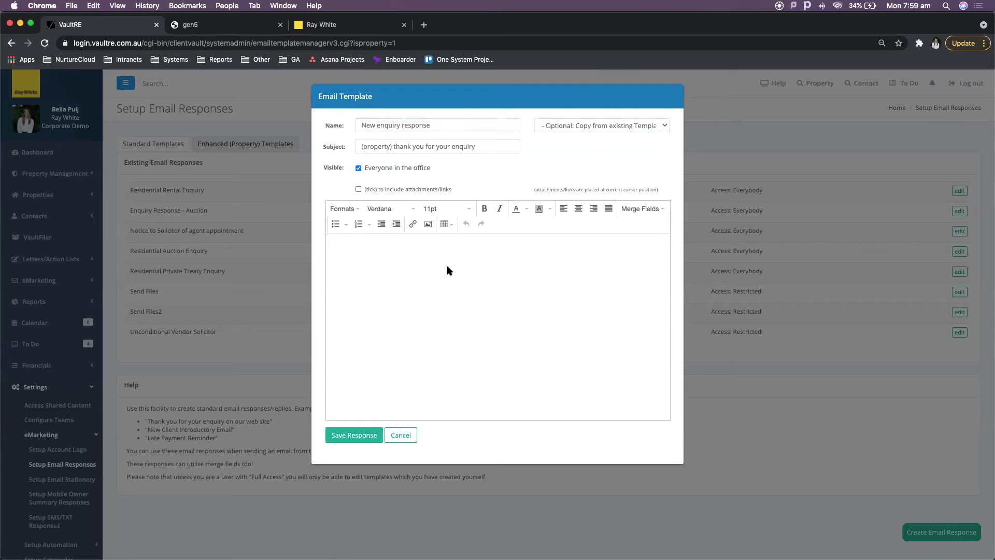
Write the greeting 'Hi' with the First Name merge field, then 'Thank you for enquiring on'.
text(Hi)
click(657, 215)
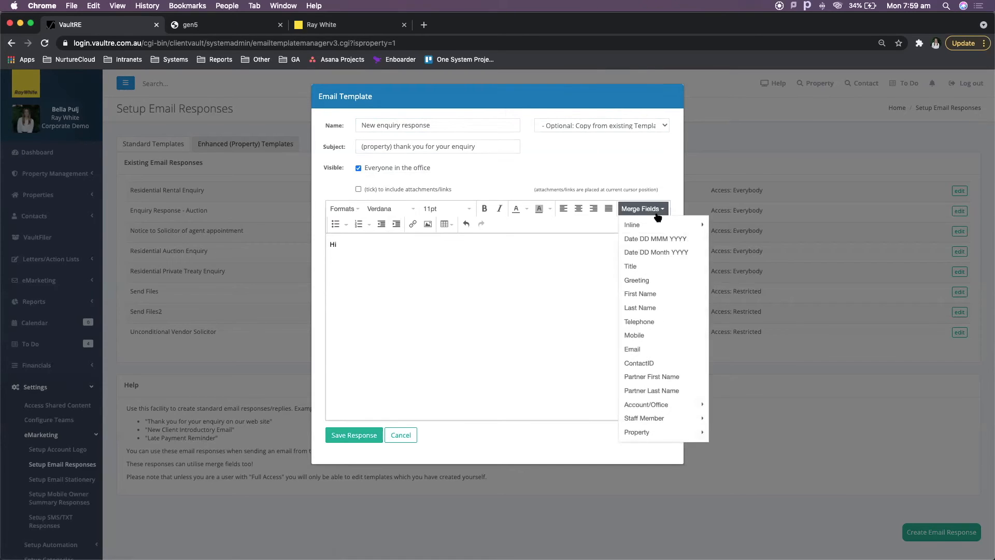
click(652, 293)
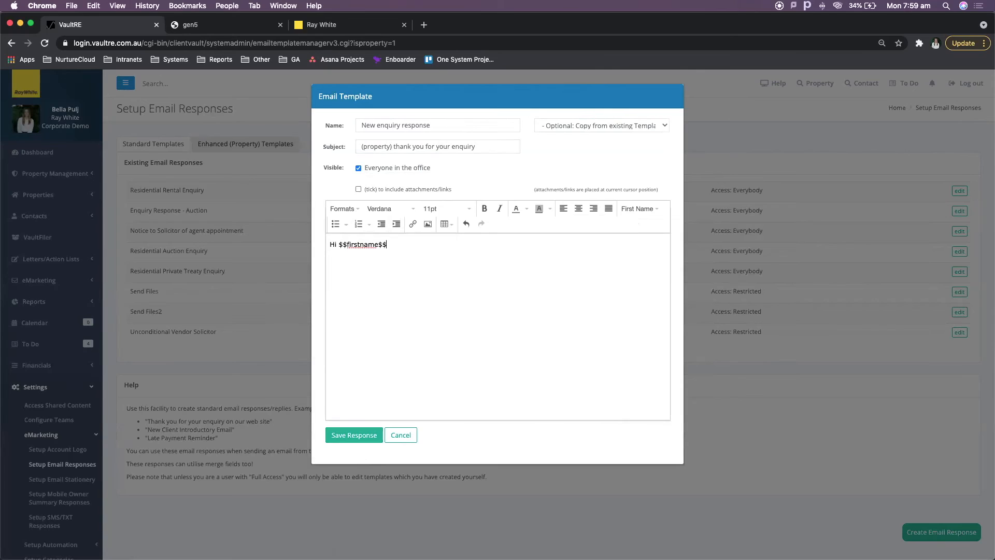
key(Return)
text(Thank you for enquiring on)
Insert the Property Address merge field followed by a full stop.
click(638, 209)
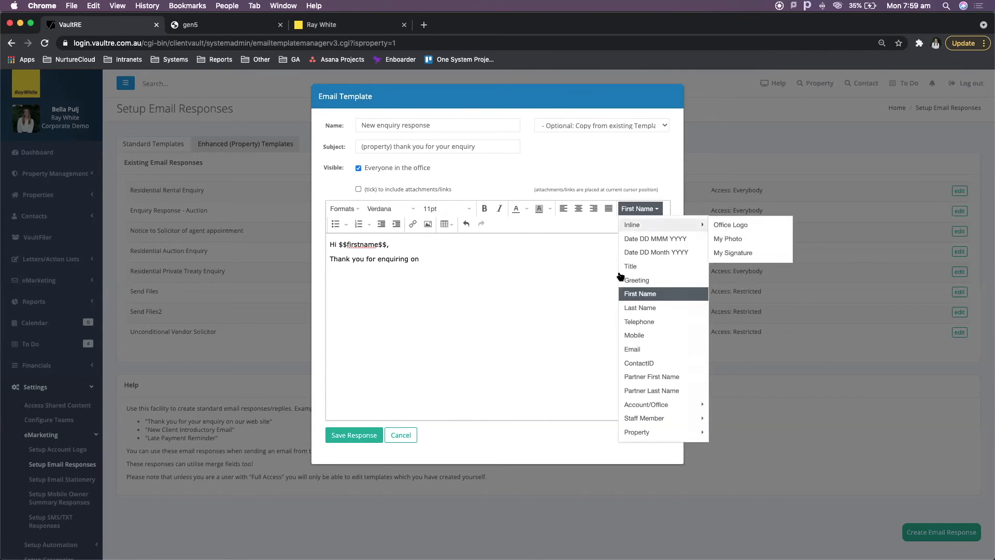
mouse_move(695, 432)
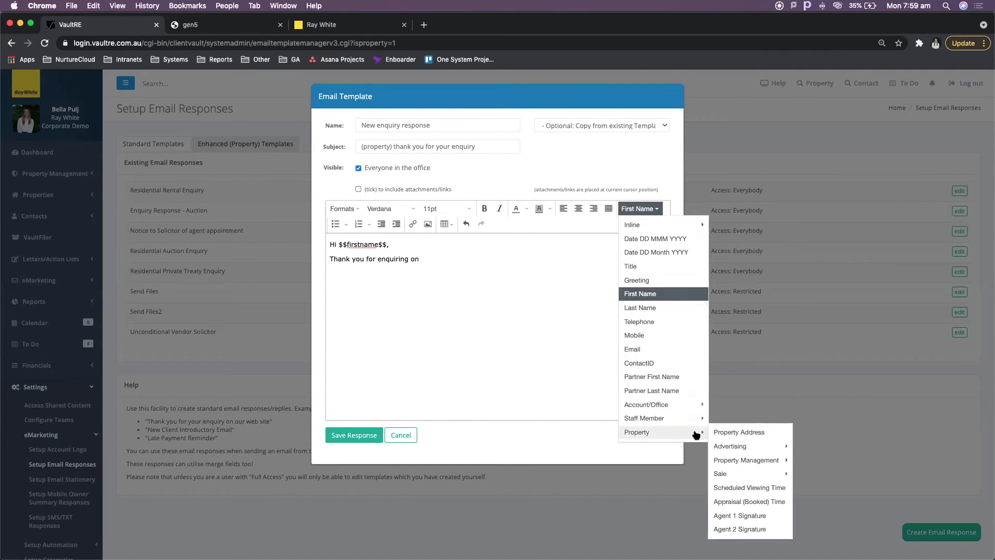
click(733, 433)
text(.)
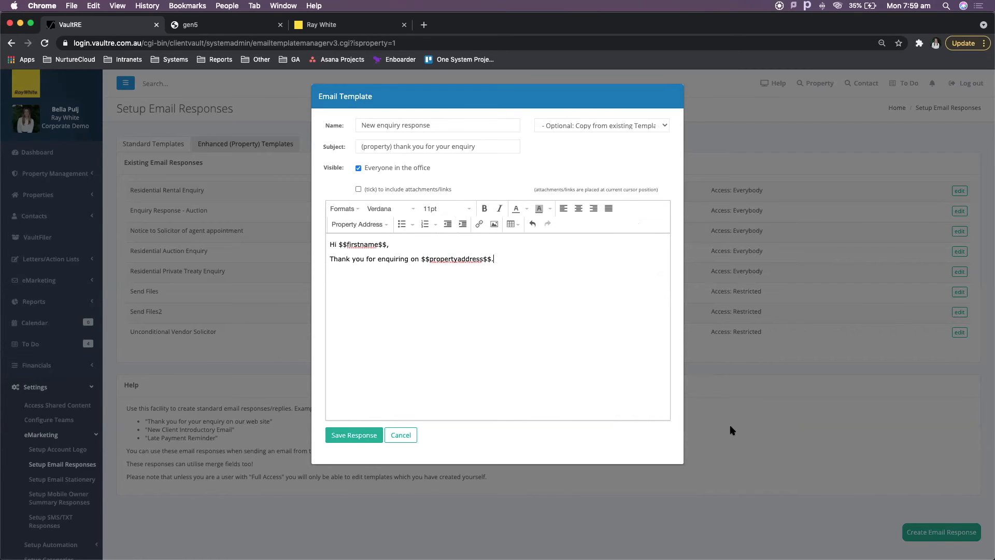
Add a 'Reg' sign-off with Sender First Name and Last Name merge fields, and save the template.
key(Return)
text(Reg)
click(359, 224)
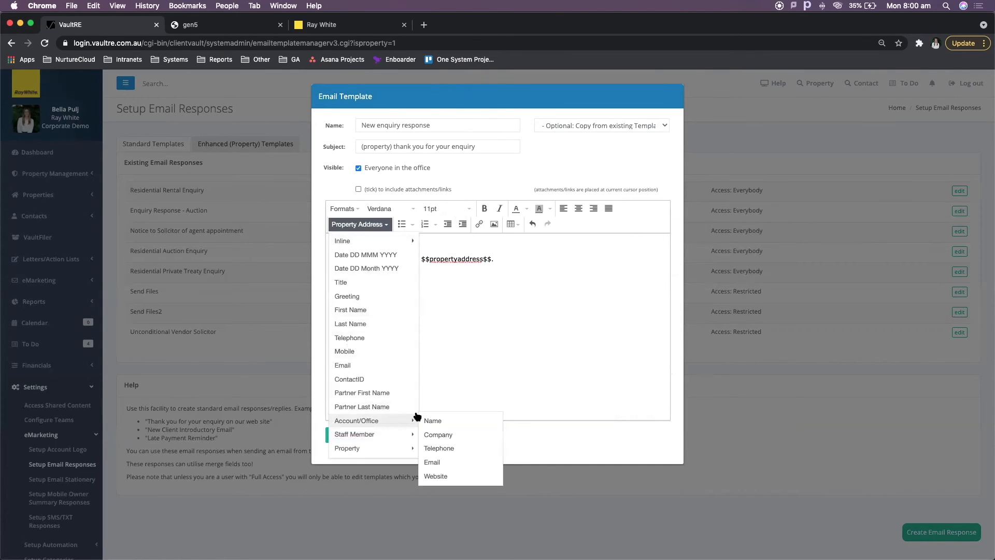
mouse_move(400, 437)
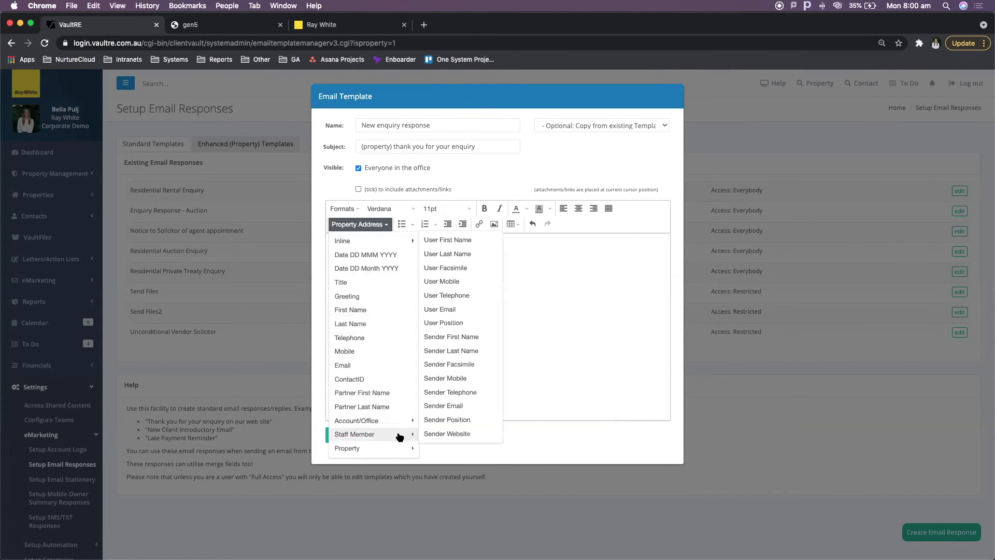
click(467, 338)
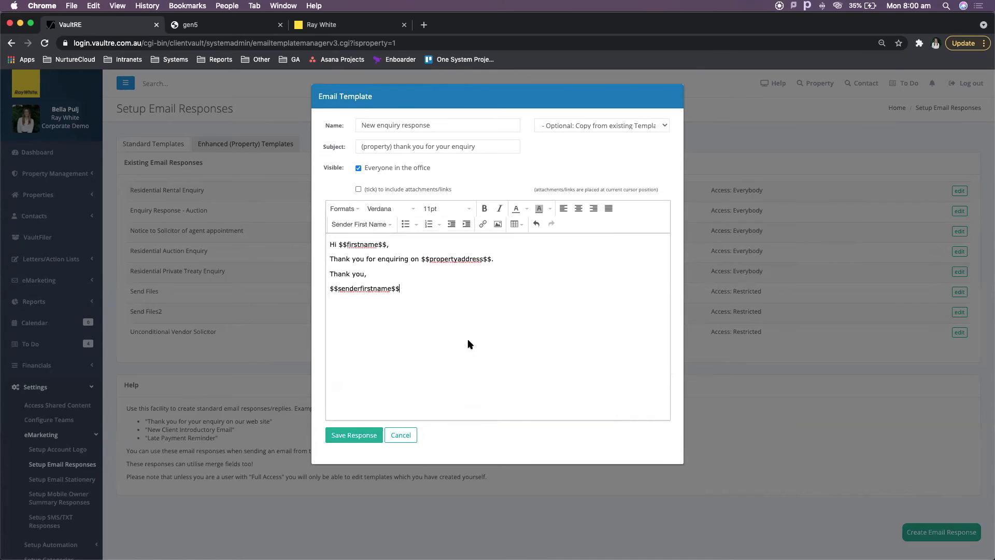
click(365, 225)
mouse_move(390, 444)
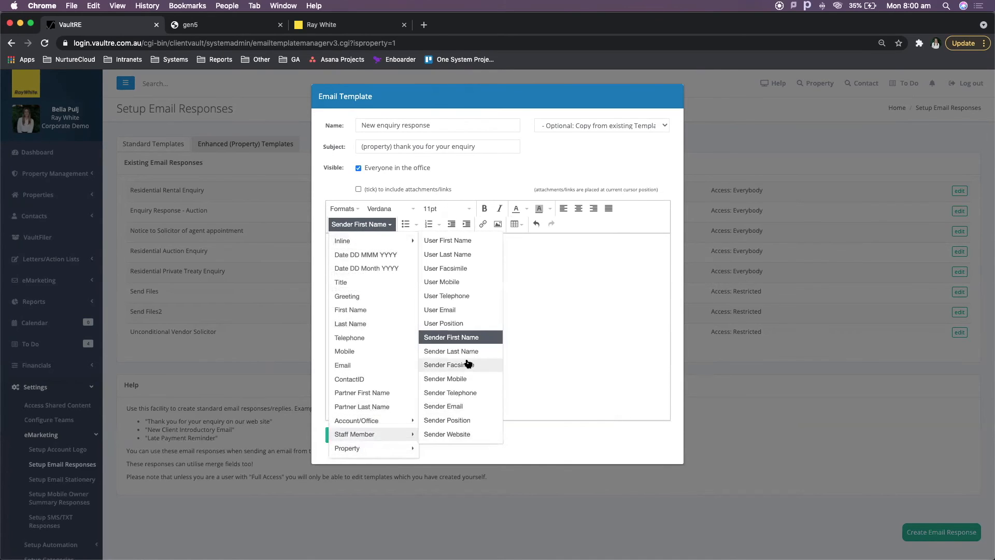
click(410, 363)
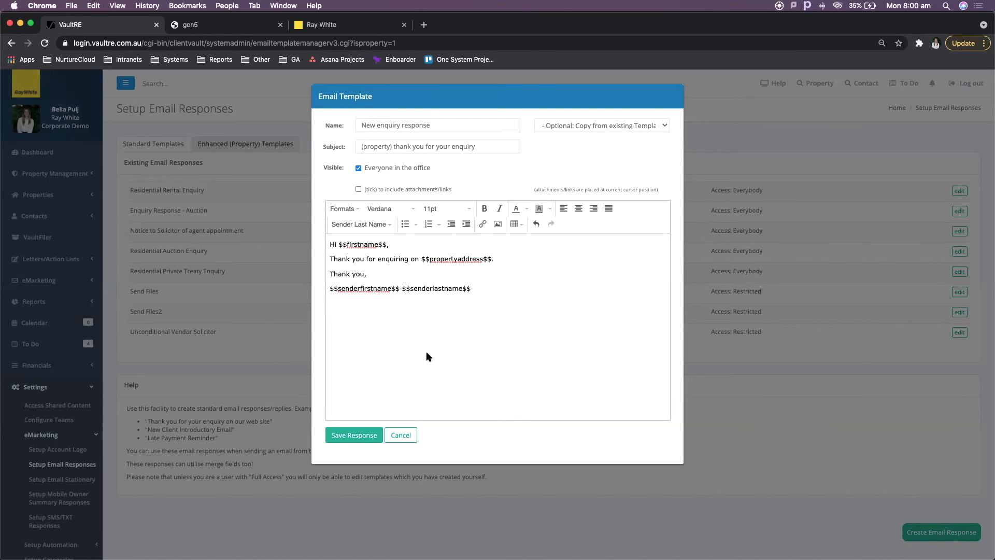
click(362, 435)
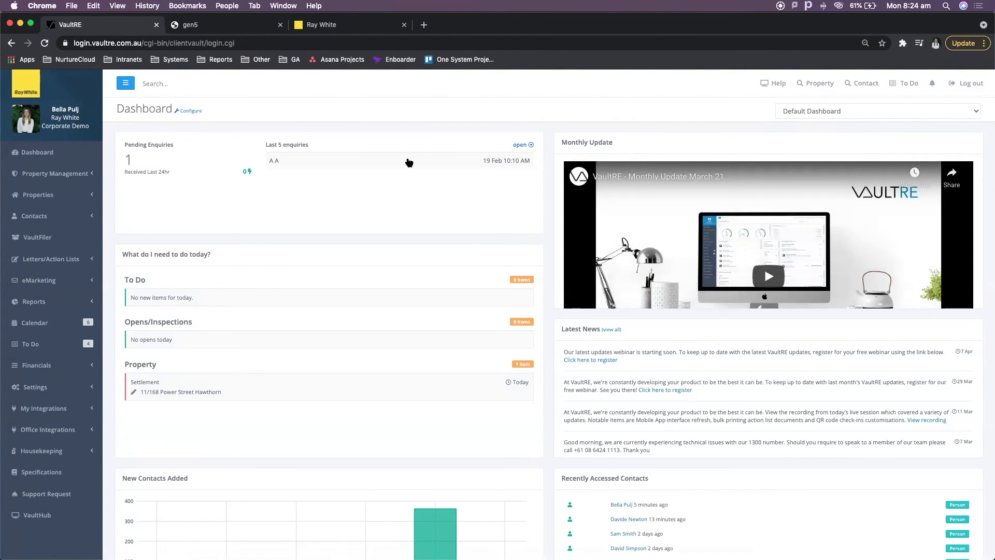
Switch to the gen5 One System 2.0 browser tab.
click(226, 26)
Load the gen5 home page by entering g5 in the address bar.
click(234, 44)
text(g5)
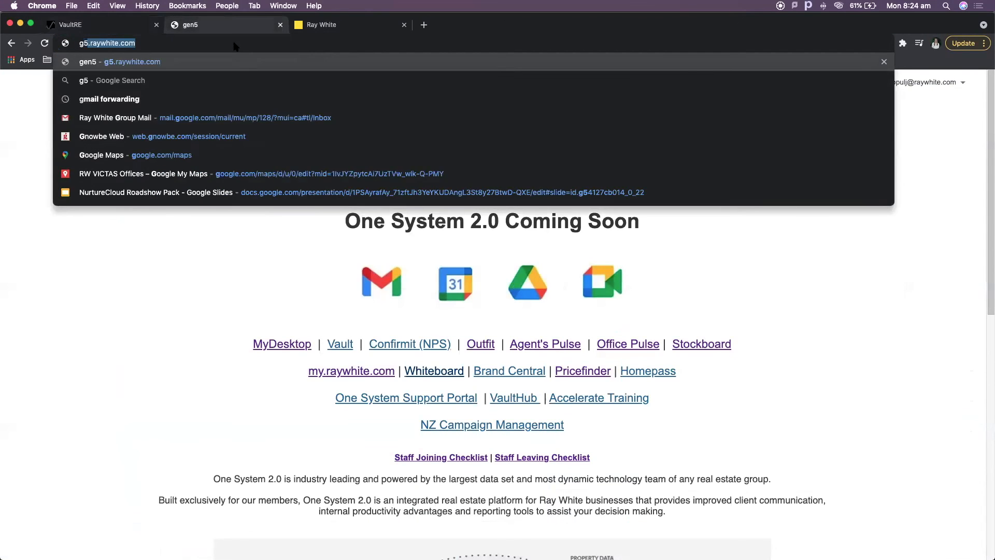
key(Return)
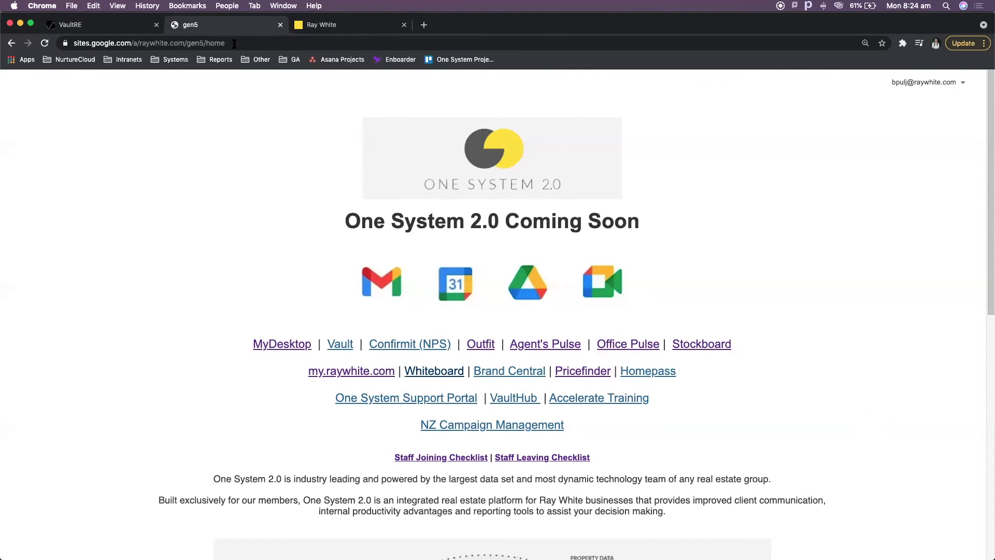
Browse the Ray White Whiteboard's Get prepared for VaultRE guides, then return to the VaultRE dashboard.
click(314, 29)
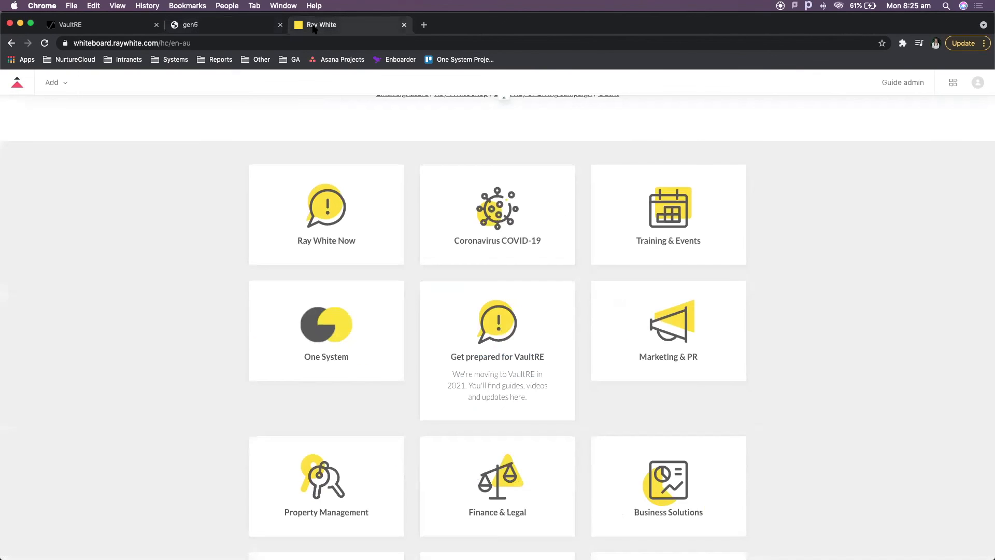
click(536, 314)
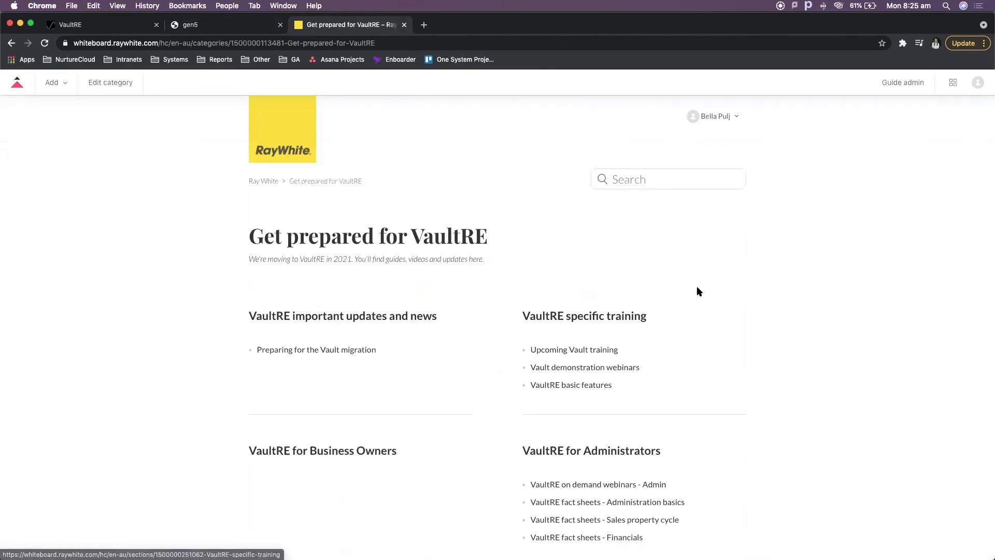
scroll(697, 289, down, 5)
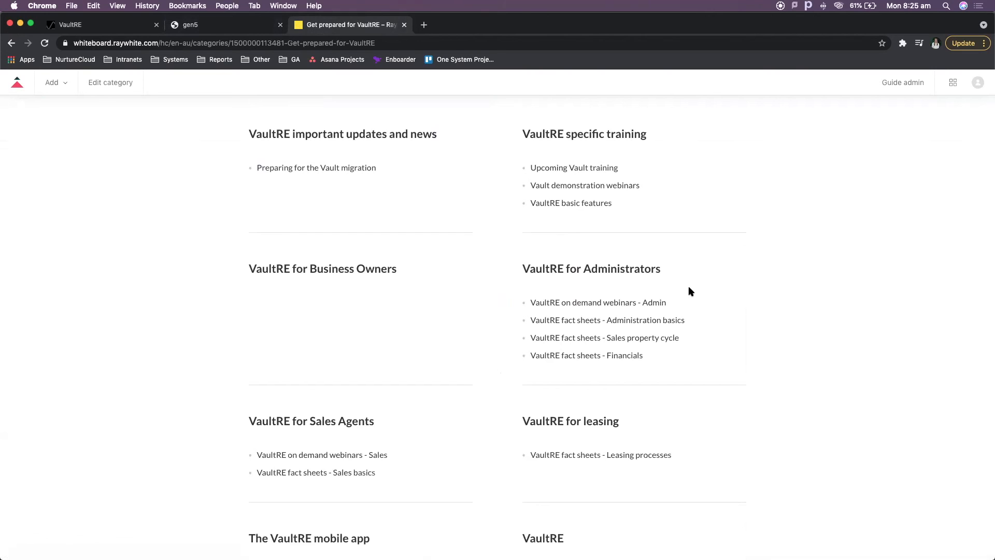
click(129, 27)
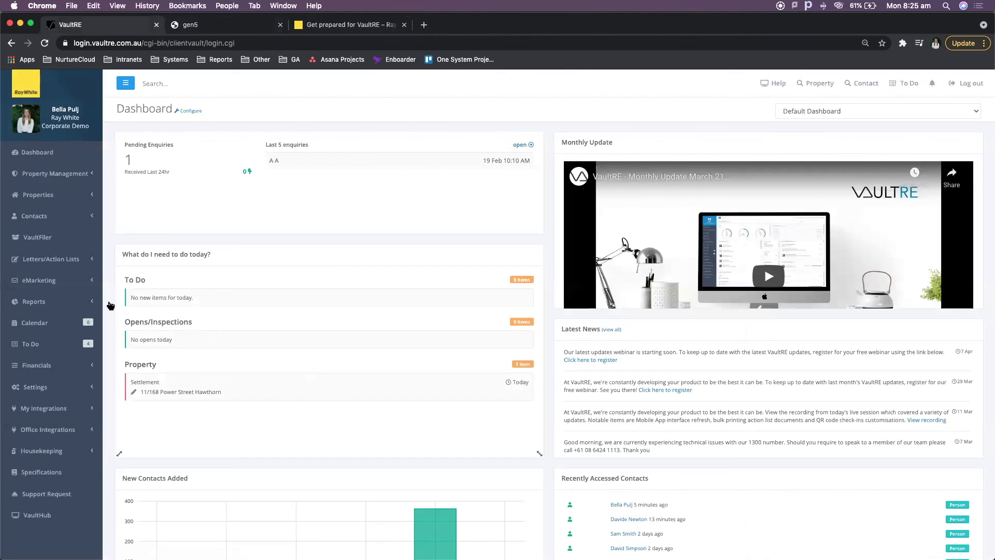
Go to VaultRE's Support Request page to see support-access codes, phone details and the email form.
click(66, 494)
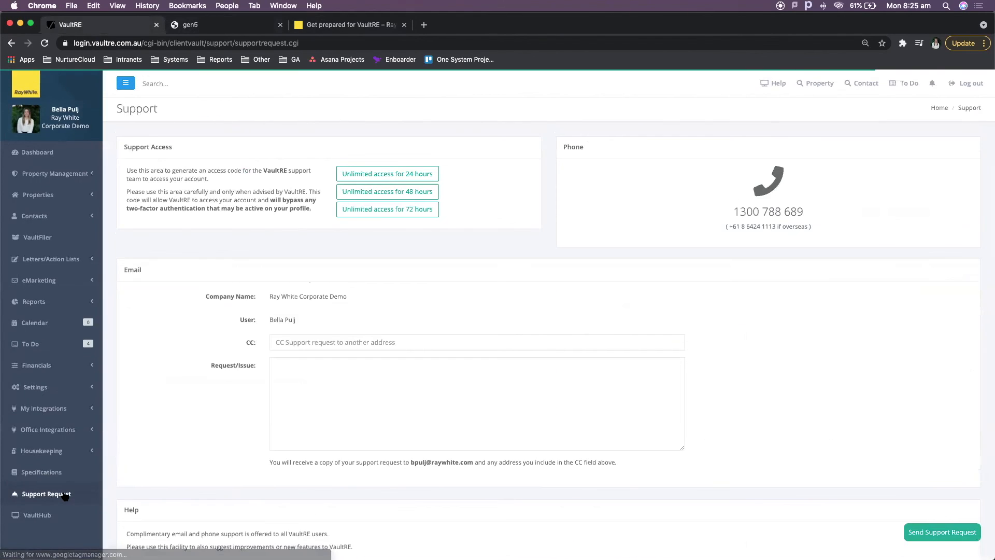